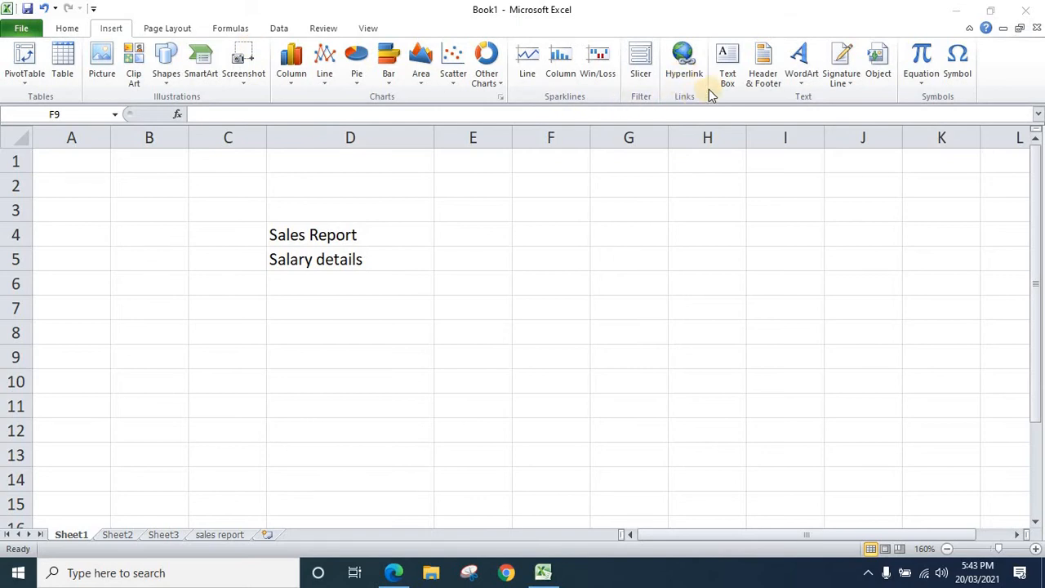
# Insert a hyperlink in the Sales Report cell D4 that goes to cell A1 of the 'sales report' sheet
pyautogui.click(465, 398)
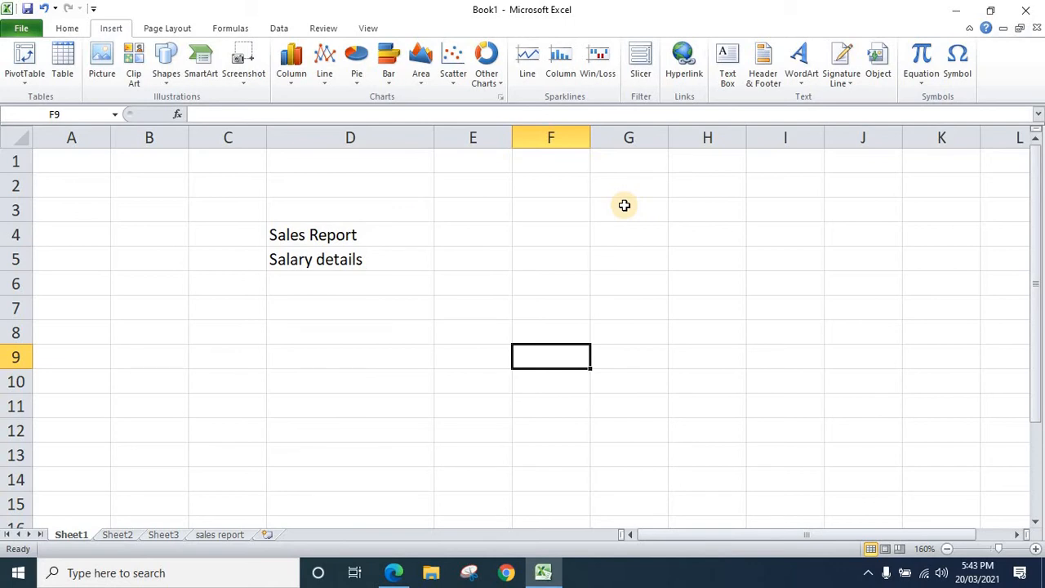
pyautogui.click(407, 241)
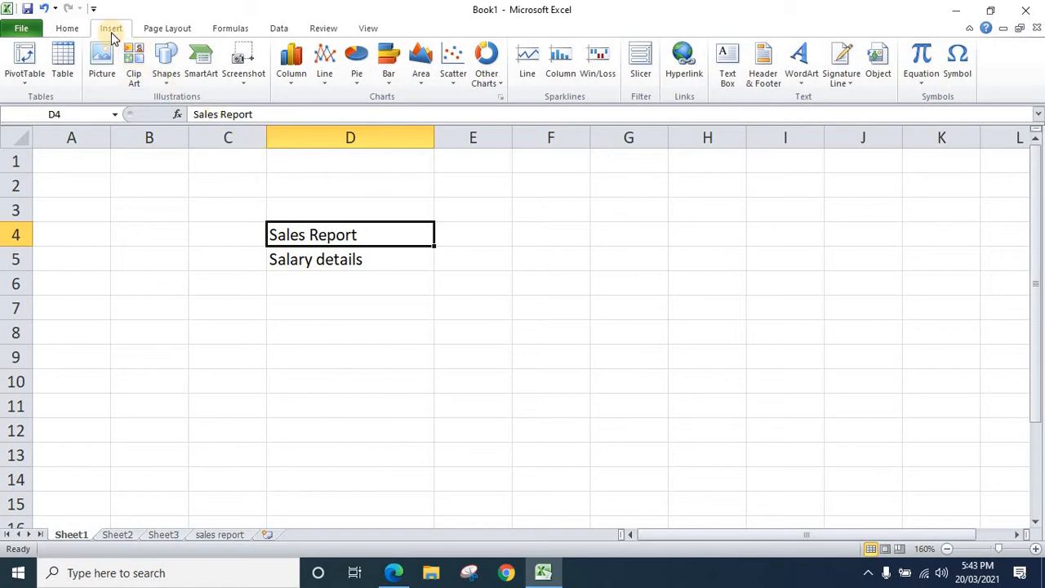
pyautogui.click(682, 63)
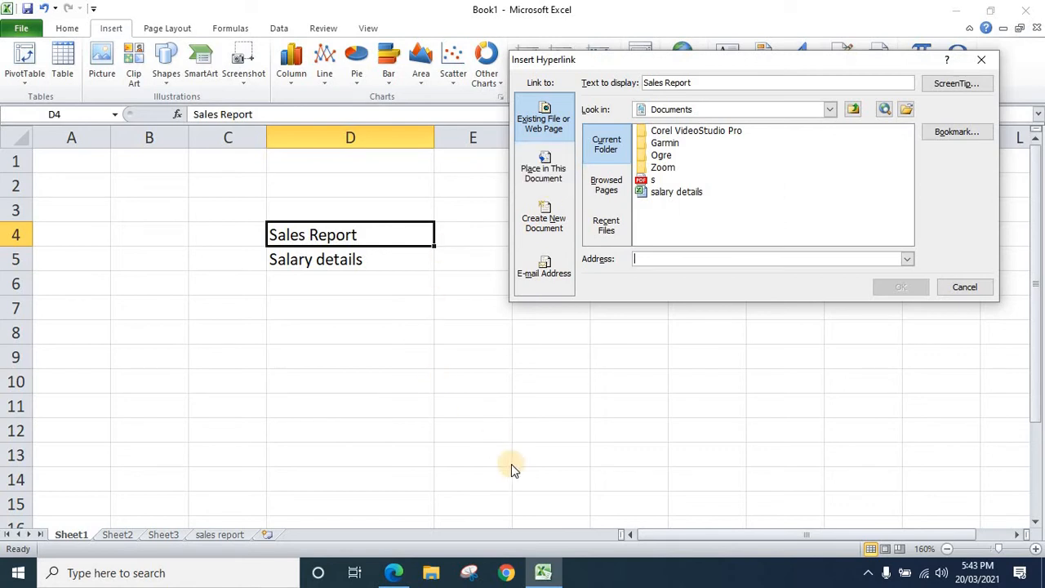
pyautogui.click(545, 178)
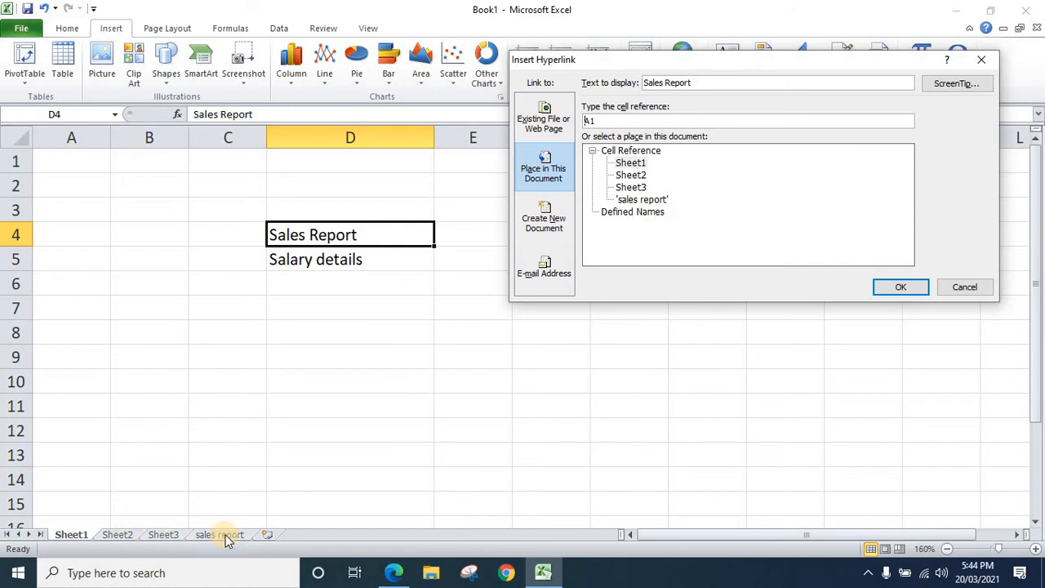
pyautogui.click(639, 200)
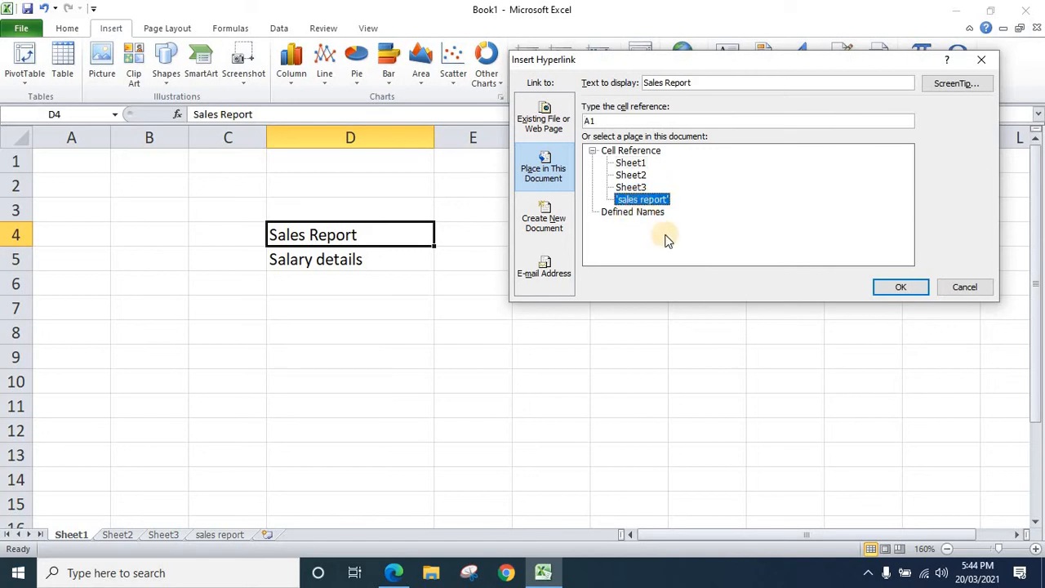
pyautogui.click(898, 289)
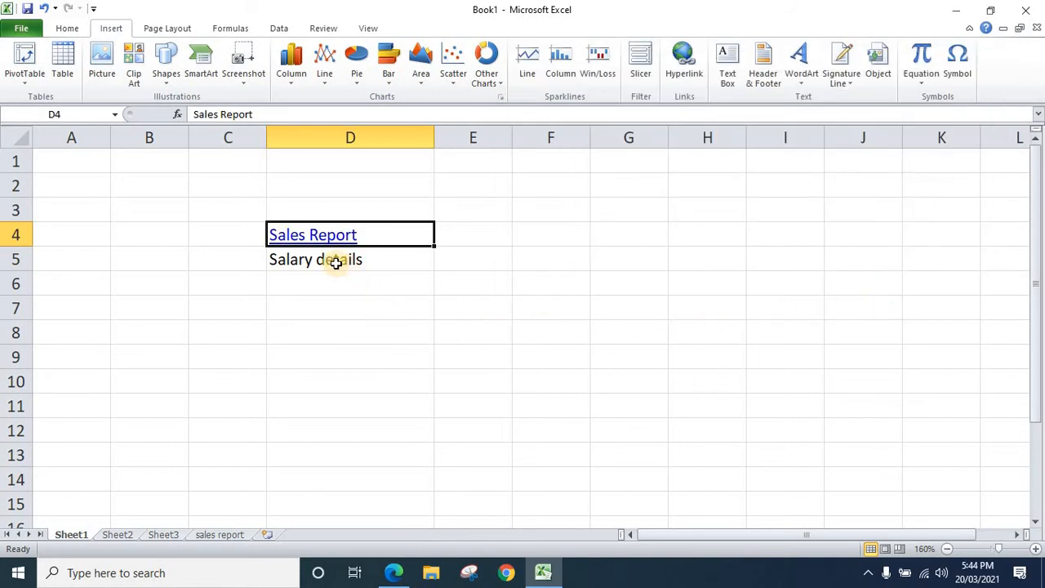
# Follow the Sales Report link to check its target sheet, and return to Sheet1
pyautogui.click(493, 351)
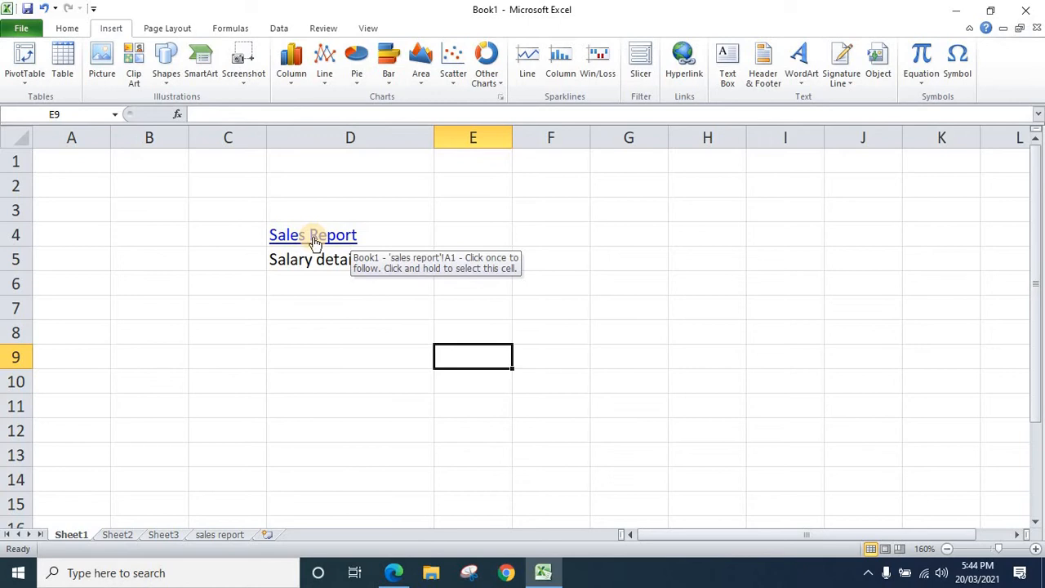
pyautogui.click(314, 236)
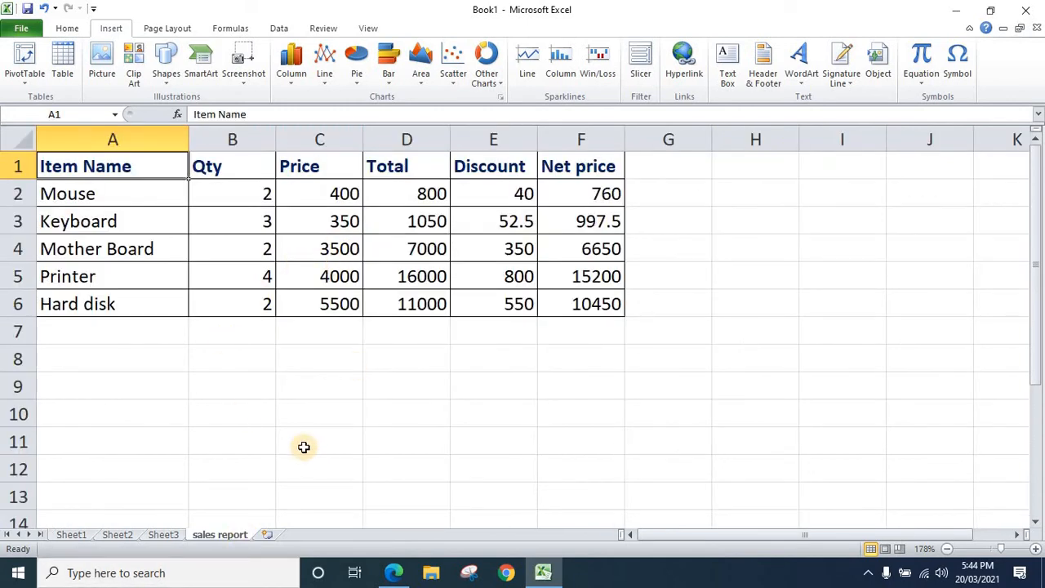
pyautogui.click(71, 535)
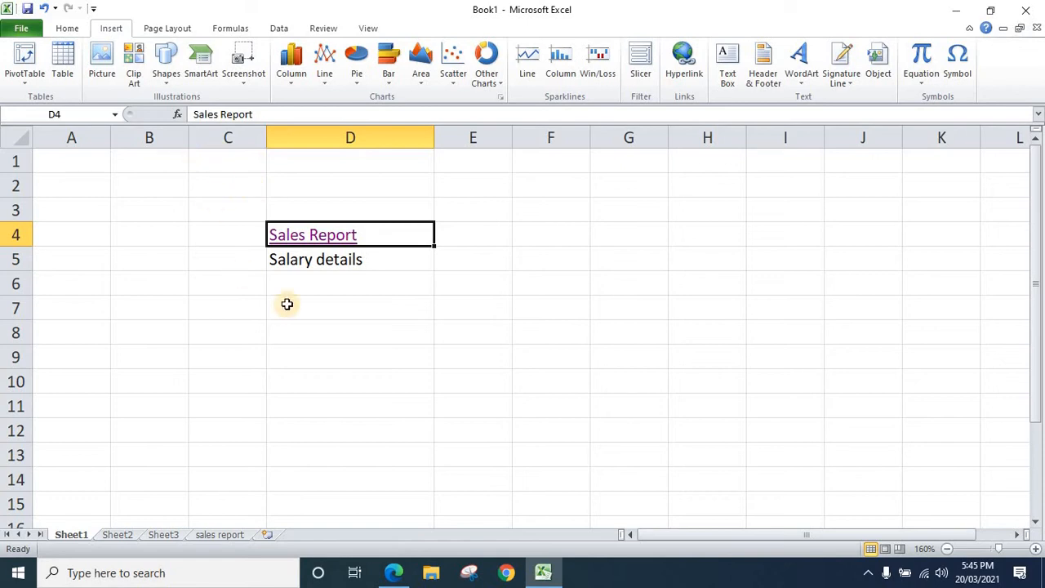
# Remove the hyperlink from the Sales Report cell D4
pyautogui.rightClick(313, 236)
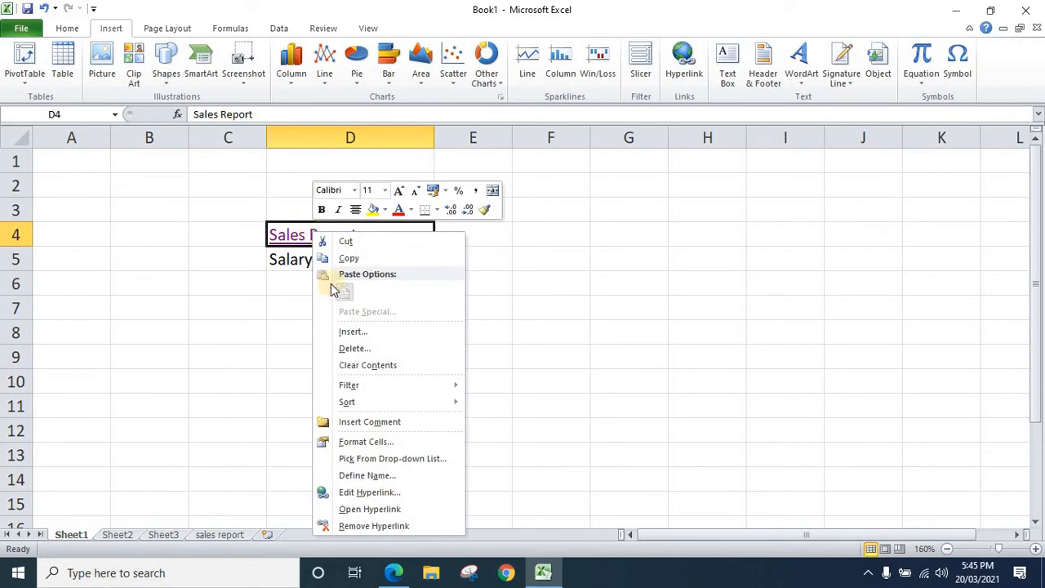
pyautogui.click(357, 526)
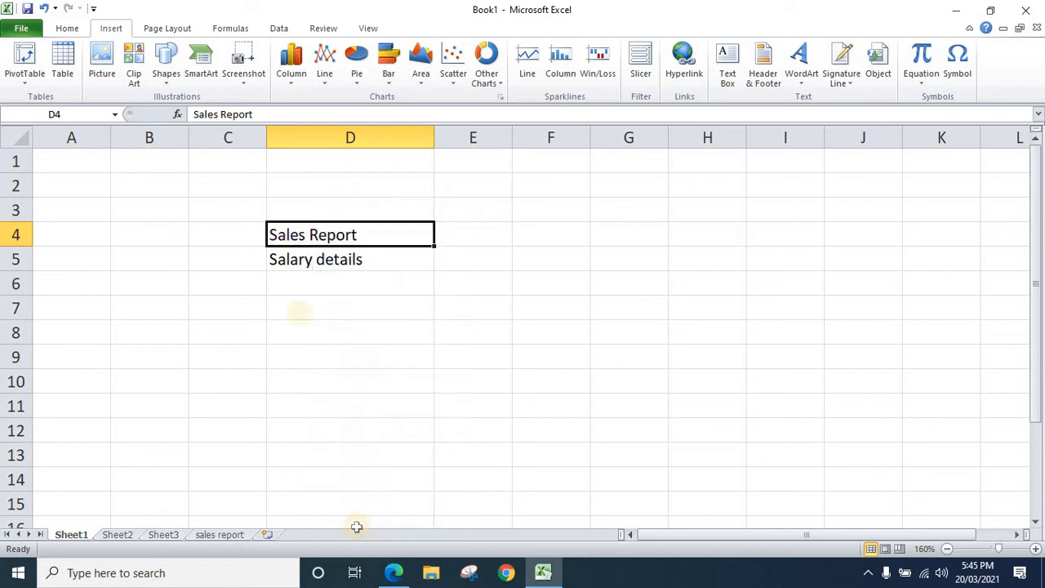
pyautogui.click(299, 309)
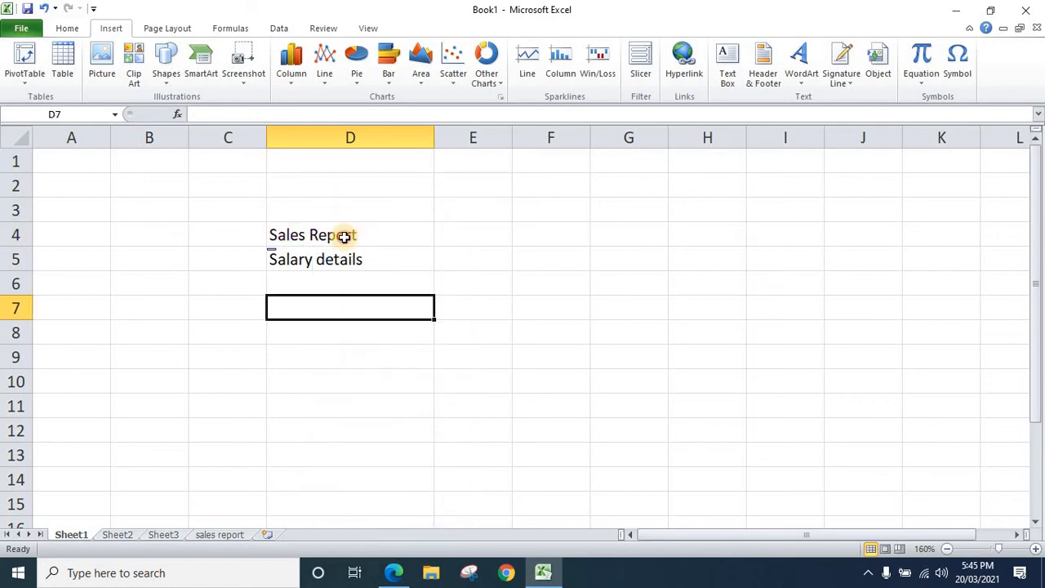
# Link the Sales Report cell D4 again to cell A1 of the 'sales report' sheet in this workbook
pyautogui.click(344, 236)
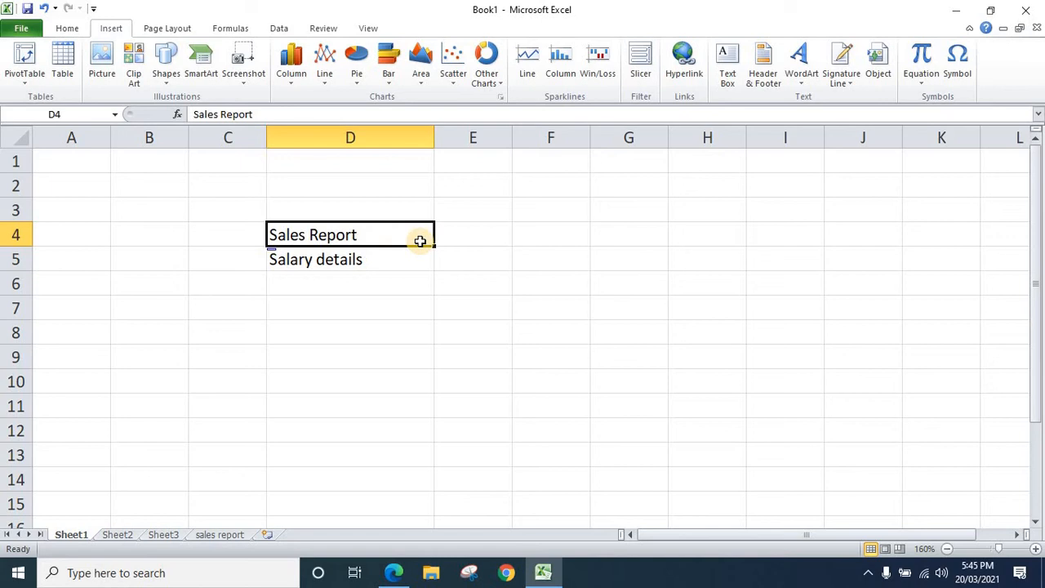
pyautogui.hotkey('ctrl', 'k')
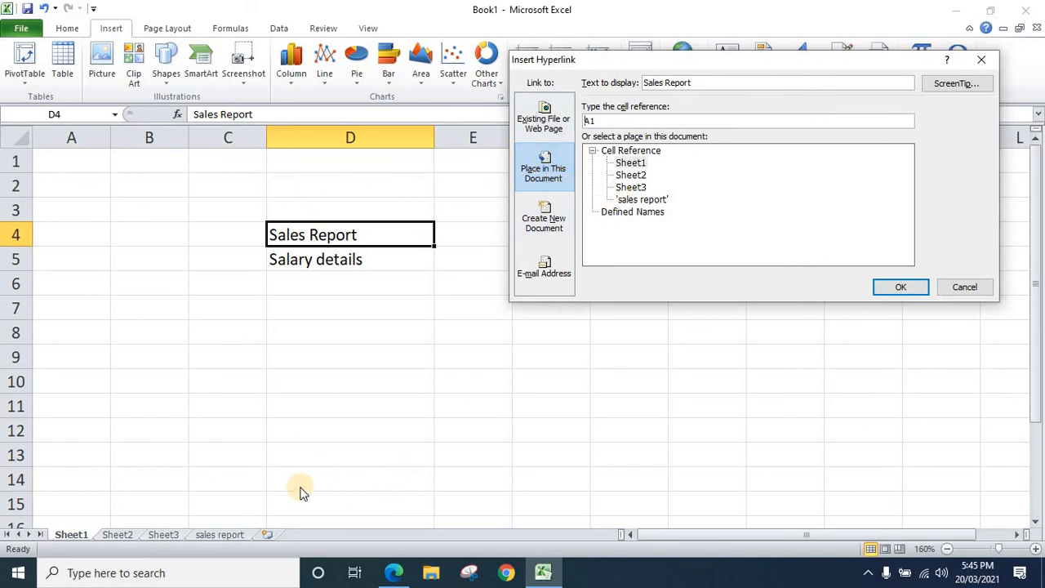
pyautogui.click(547, 138)
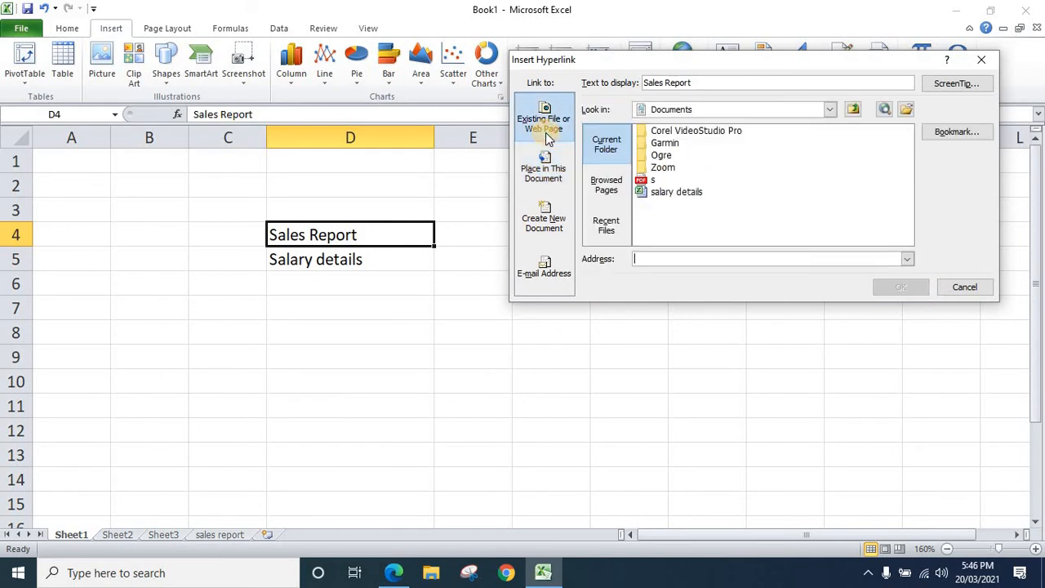
pyautogui.click(548, 181)
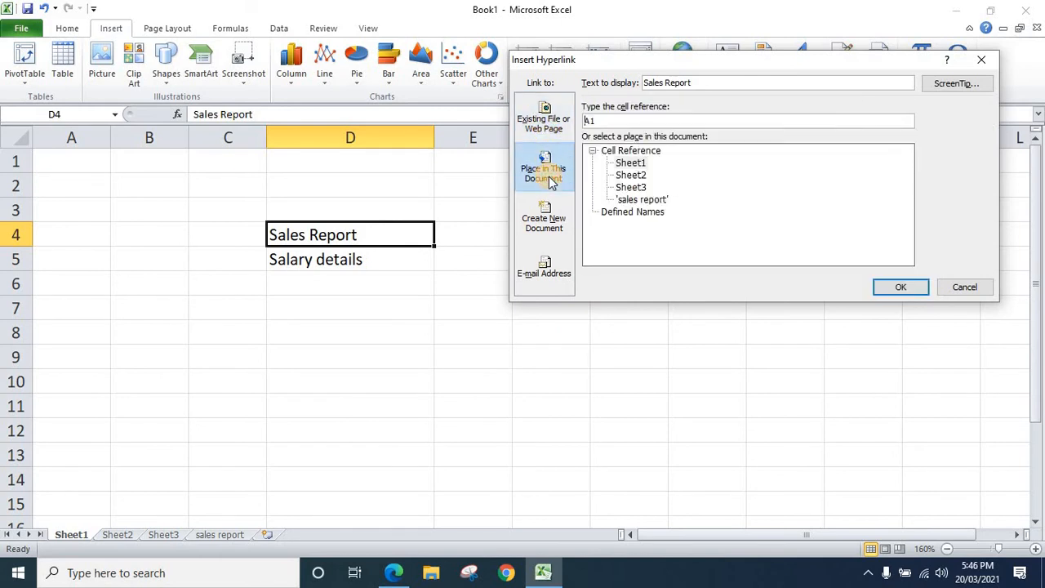
pyautogui.click(635, 200)
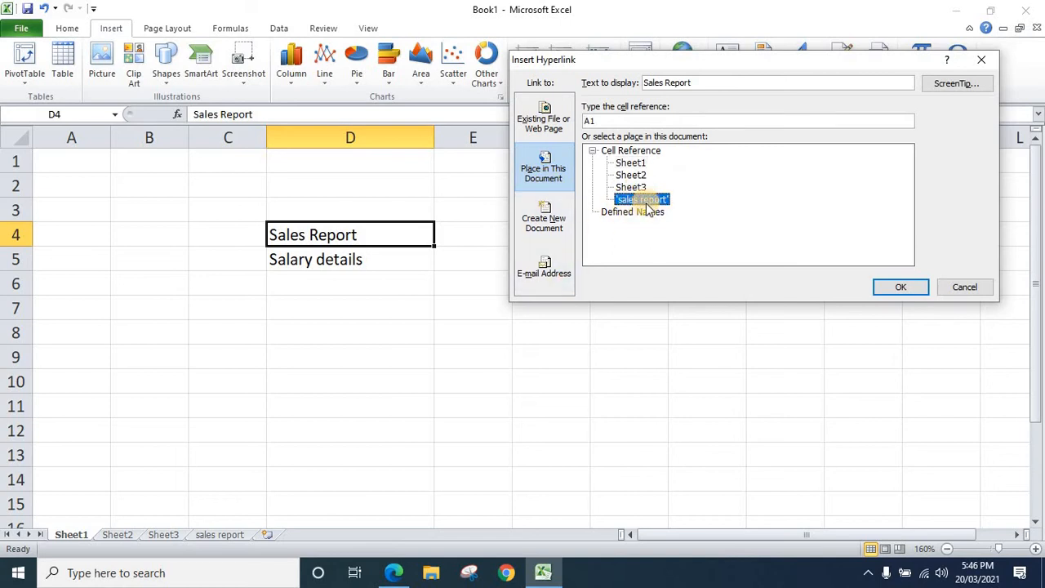
pyautogui.click(887, 293)
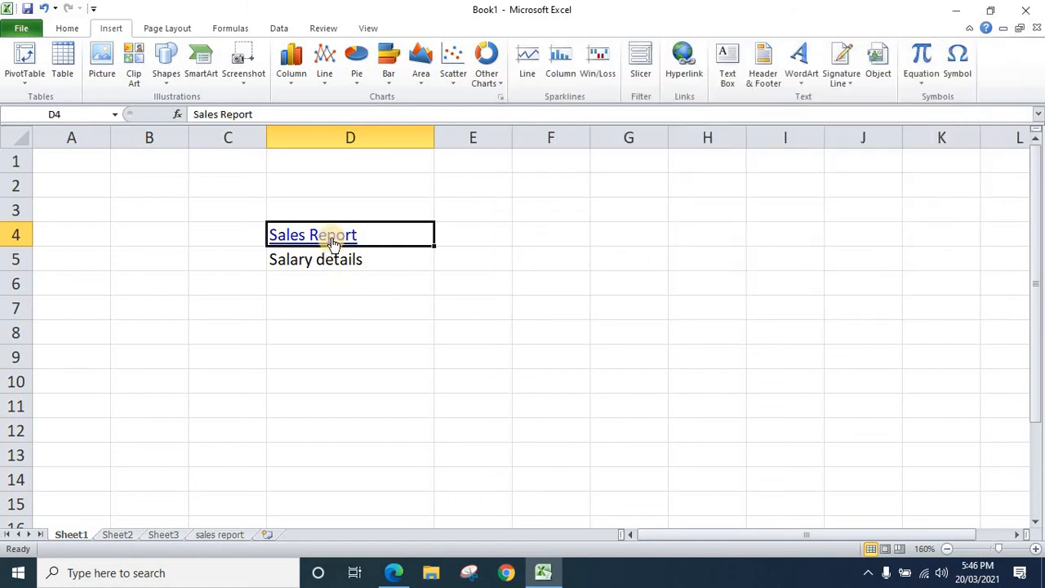
# Test the recreated Sales Report link, and go back to Sheet1
pyautogui.click(330, 238)
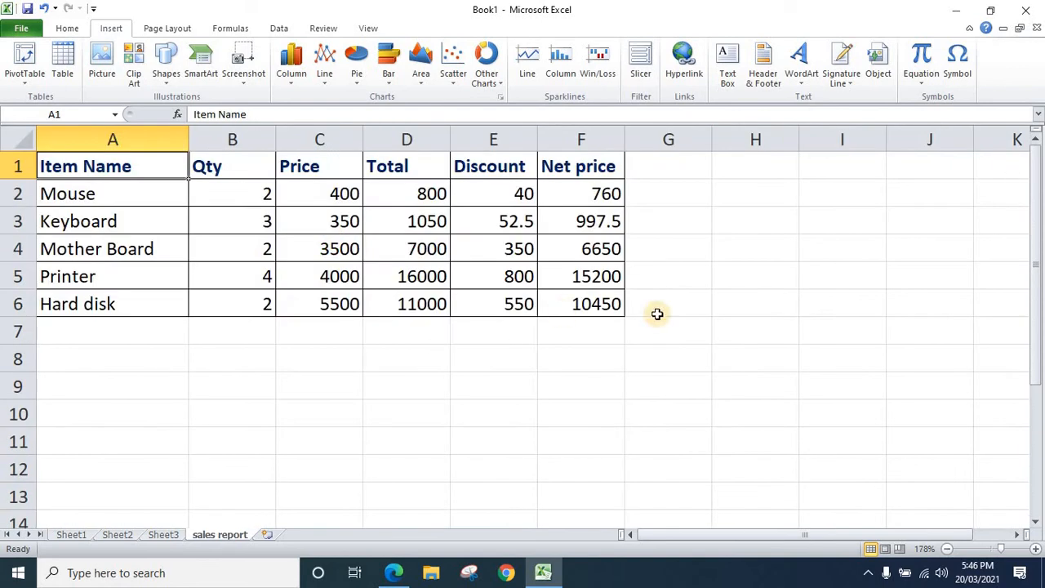
pyautogui.click(70, 534)
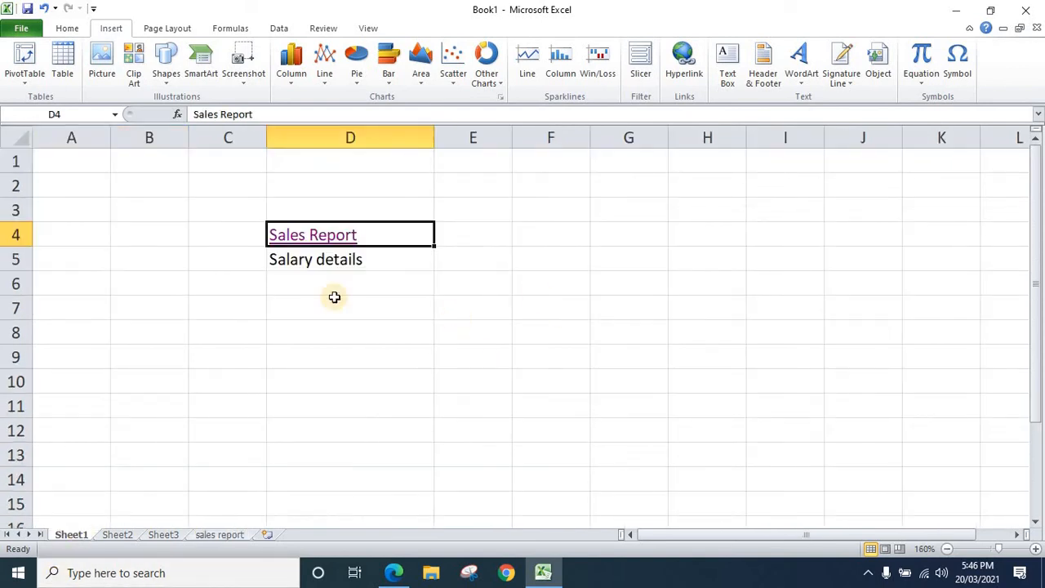
# Enter the shortcut note "ctrl+k" in cell E4 beside Sales Report
pyautogui.press('Right')
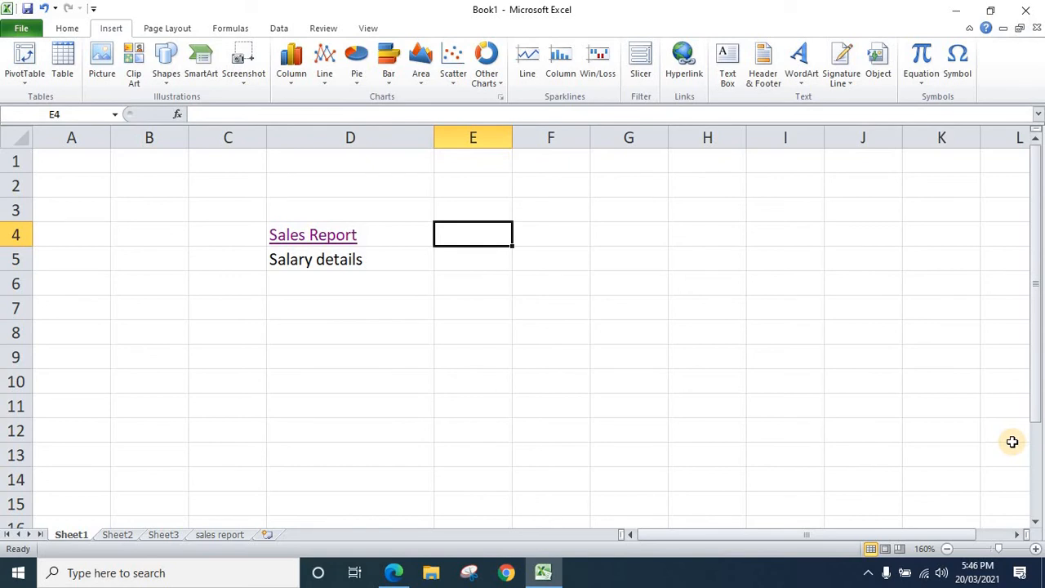
pyautogui.write('trl')
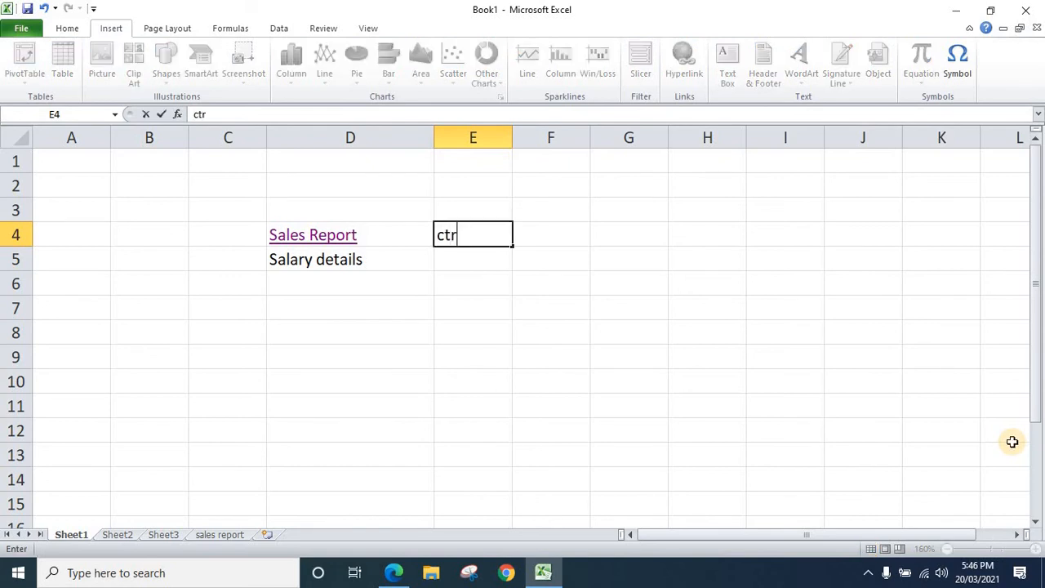
pyautogui.write('+k')
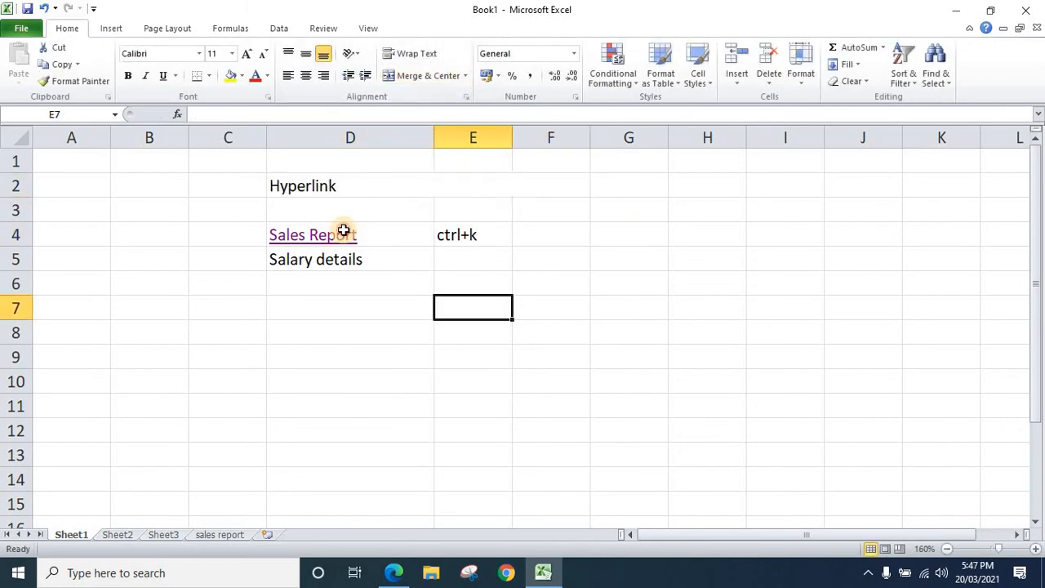
# Test the Sales Report link once more, and remove the hyperlink from cell D4 on Sheet1
pyautogui.click(343, 233)
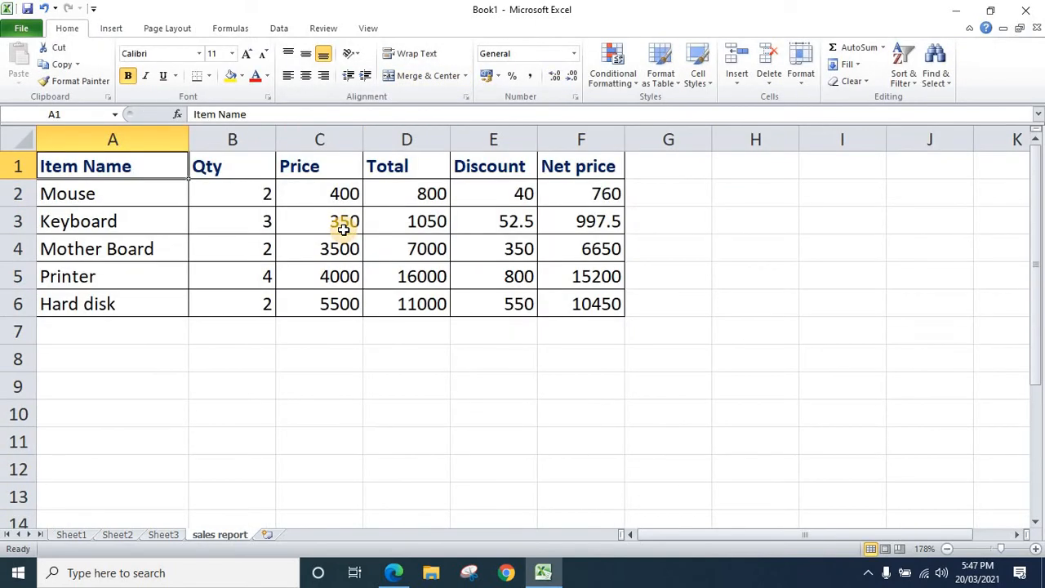
pyautogui.click(69, 533)
pyautogui.rightClick(400, 235)
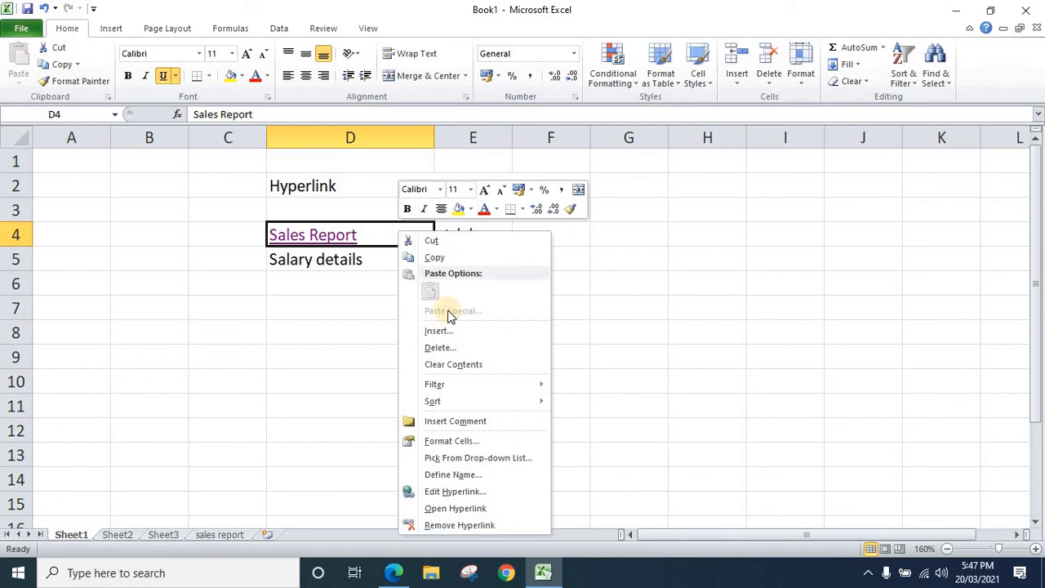
pyautogui.click(470, 527)
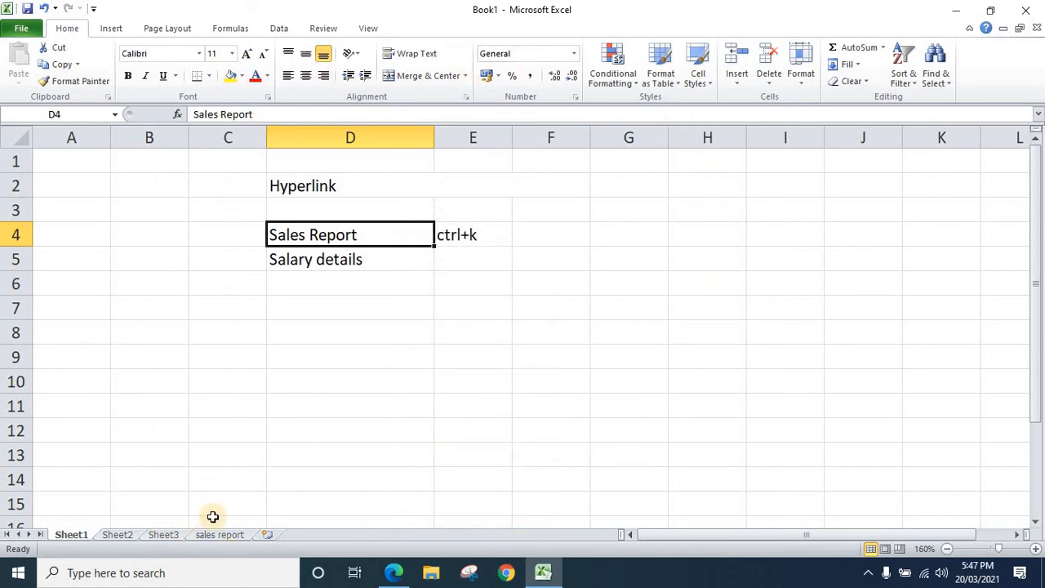
pyautogui.click(379, 336)
# Insert a hyperlink in the Salary details cell D5 to the existing file salary details.xlsx in the Documents folder
pyautogui.click(330, 257)
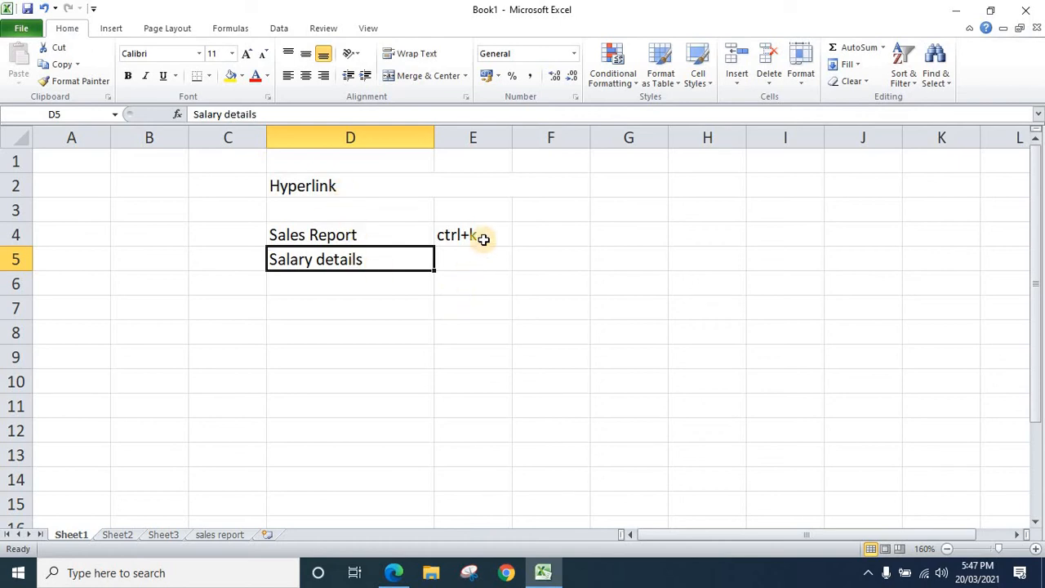
pyautogui.click(111, 28)
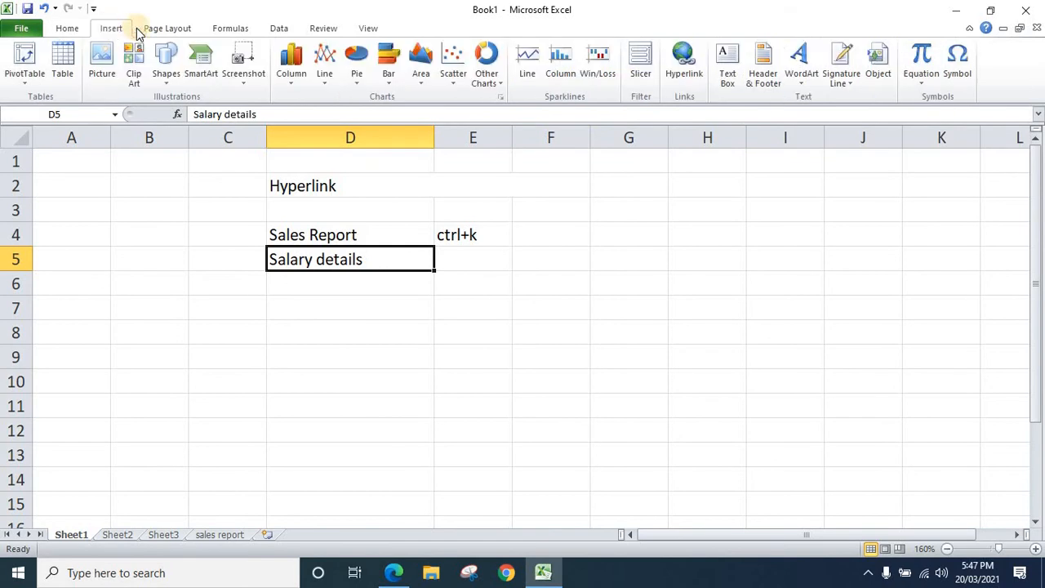
pyautogui.click(684, 66)
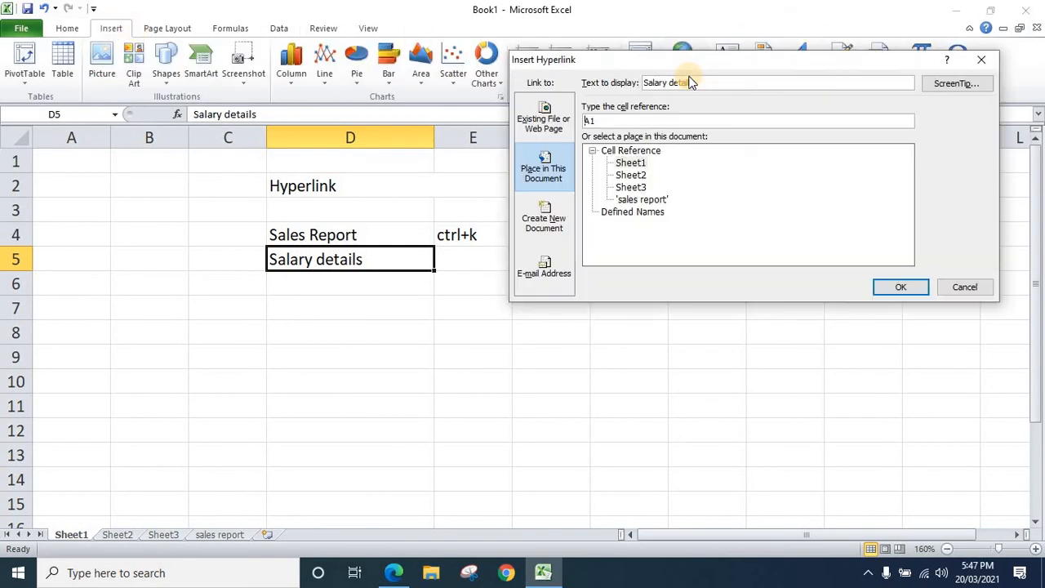
pyautogui.click(552, 124)
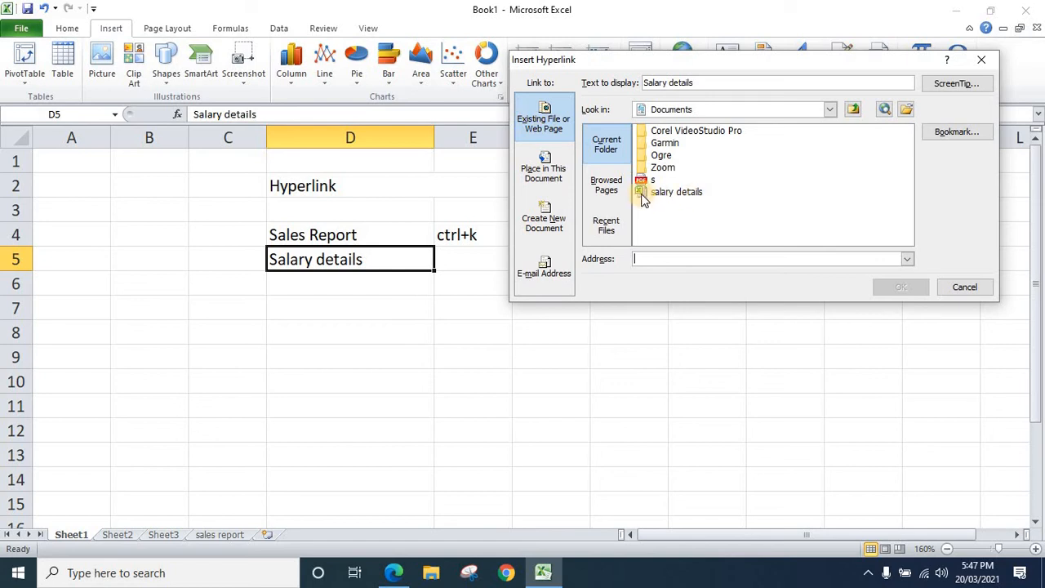
pyautogui.click(675, 193)
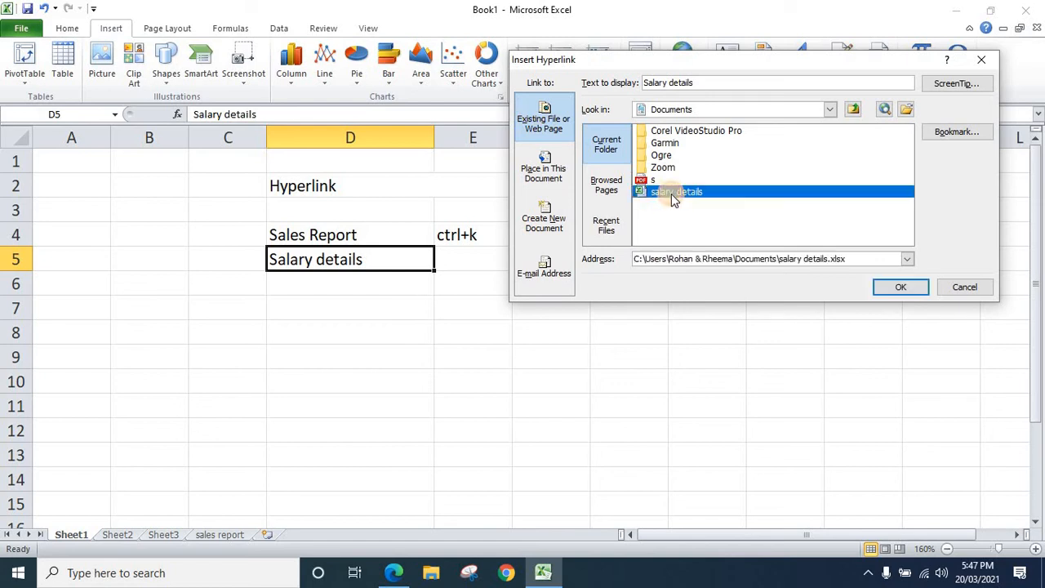
pyautogui.click(900, 288)
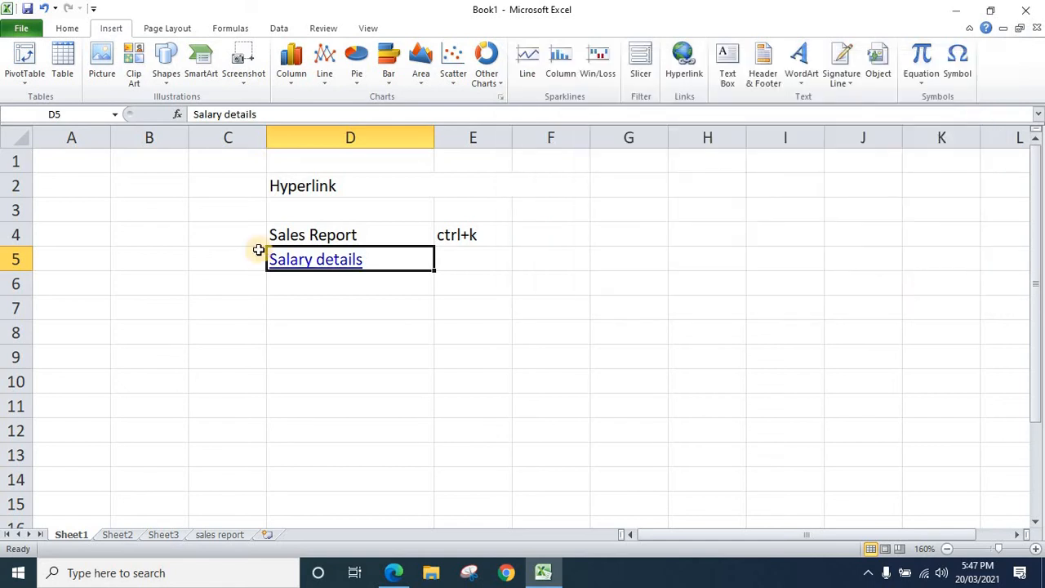
# Follow the Salary details link and accept the security notice to open the salary details workbook
pyautogui.click(389, 338)
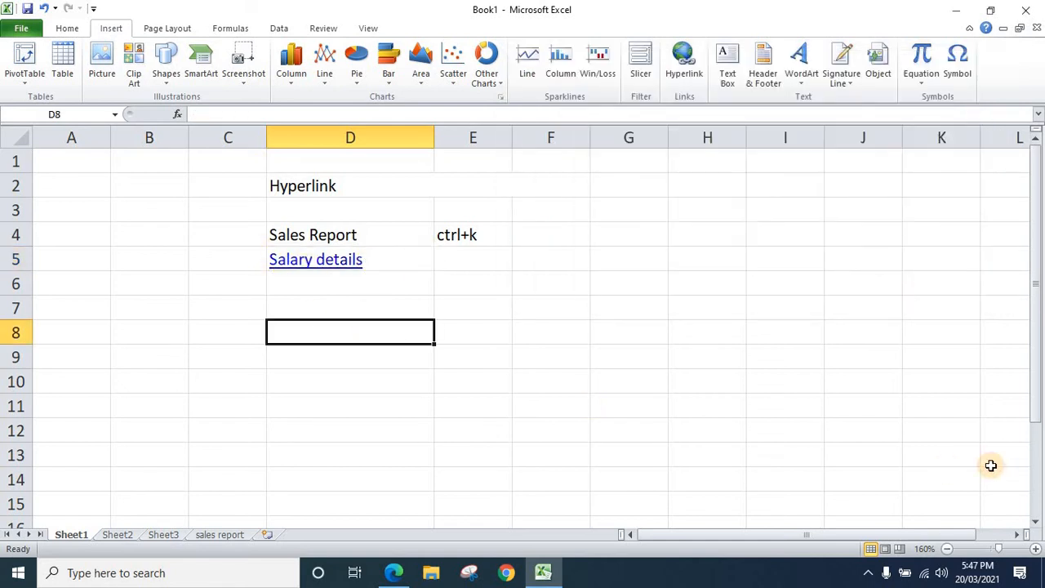
pyautogui.click(330, 272)
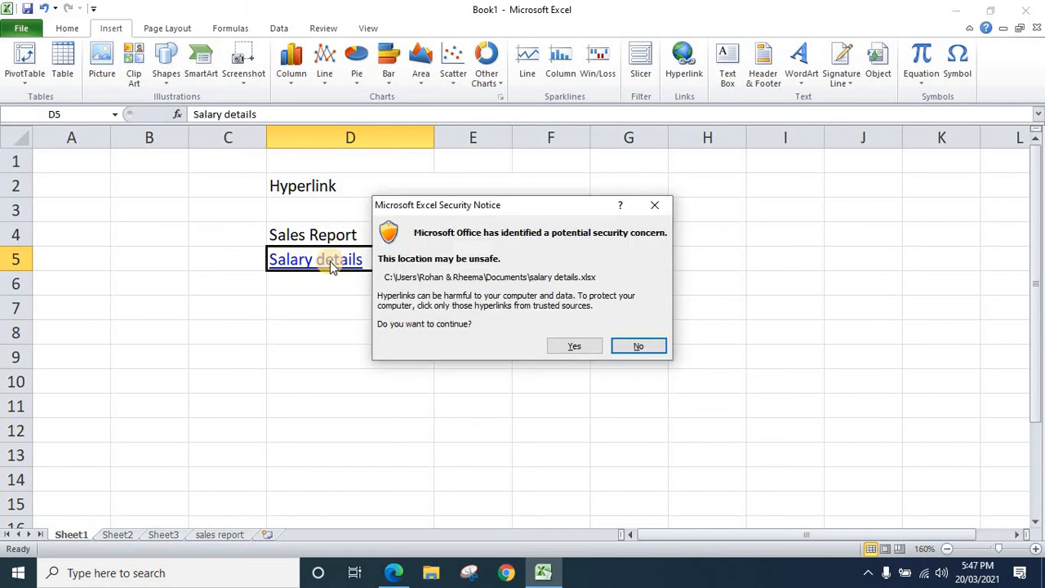
pyautogui.click(574, 348)
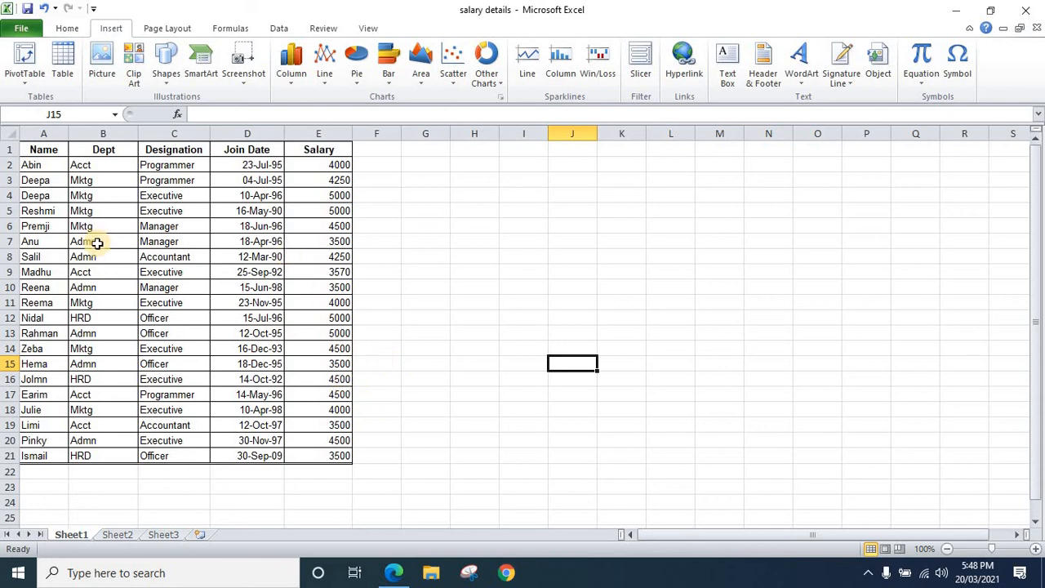
pyautogui.rightClick(416, 292)
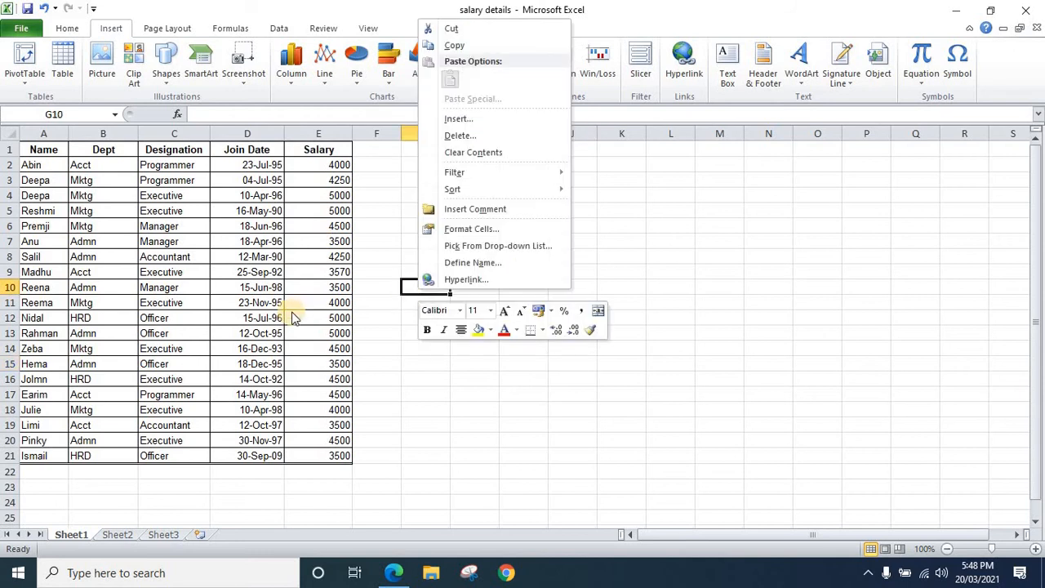
# Return from the salary details workbook to Book1 and enter the text "we" in cell D7 of Sheet1
pyautogui.click(445, 413)
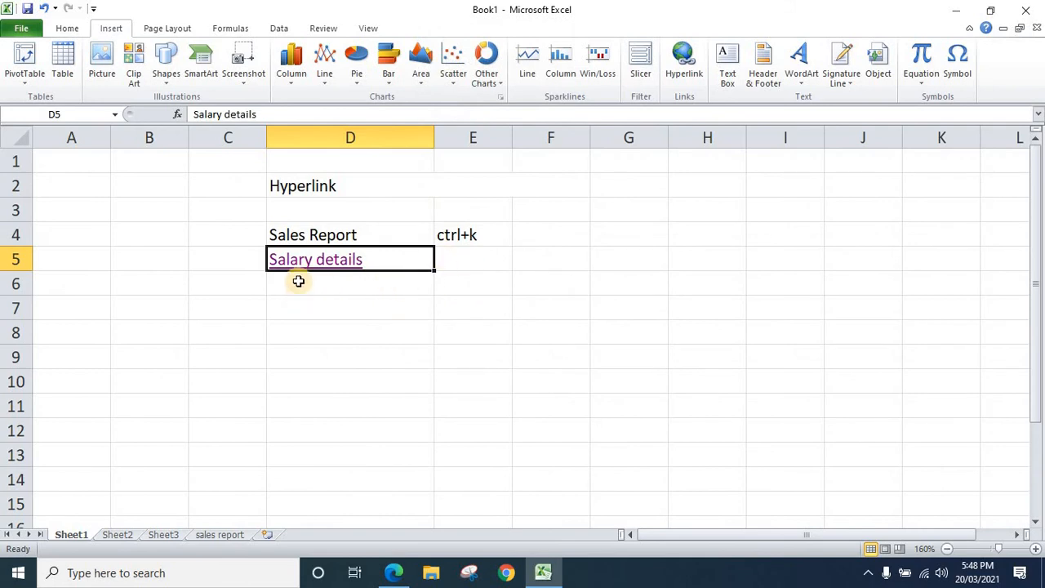
pyautogui.click(684, 61)
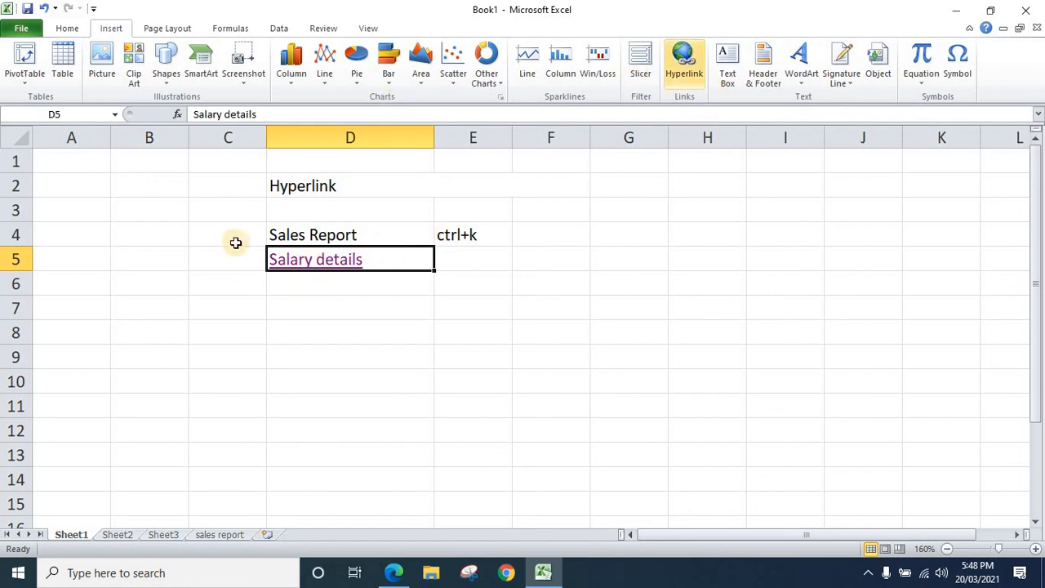
pyautogui.click(344, 302)
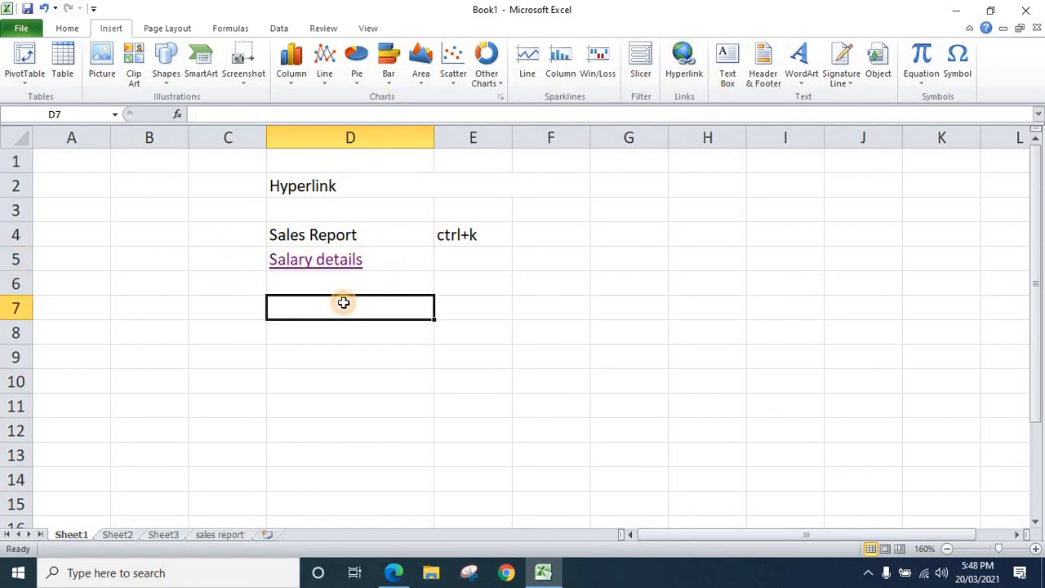
pyautogui.click(483, 286)
pyautogui.click(339, 317)
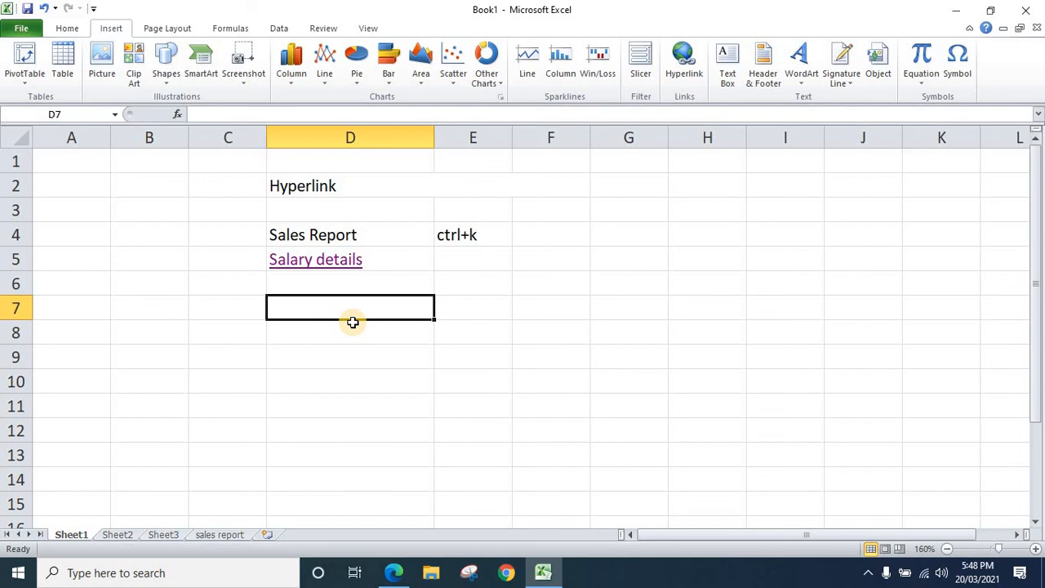
pyautogui.write('we')
pyautogui.click(504, 376)
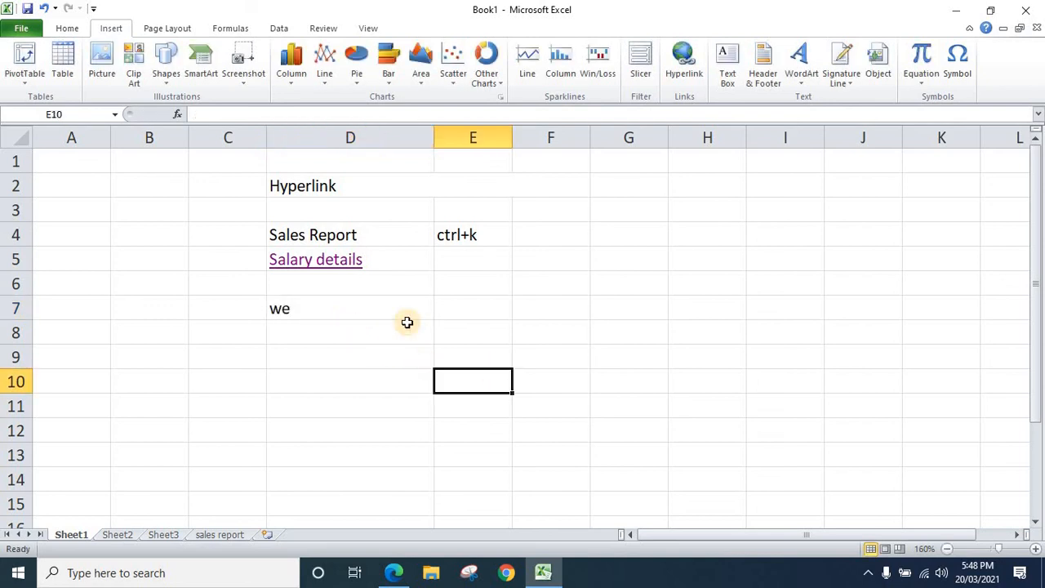
# Insert a hyperlink in cell D7 that creates a new document named hh for immediate editing, and close the new workbook
pyautogui.click(403, 314)
pyautogui.click(694, 67)
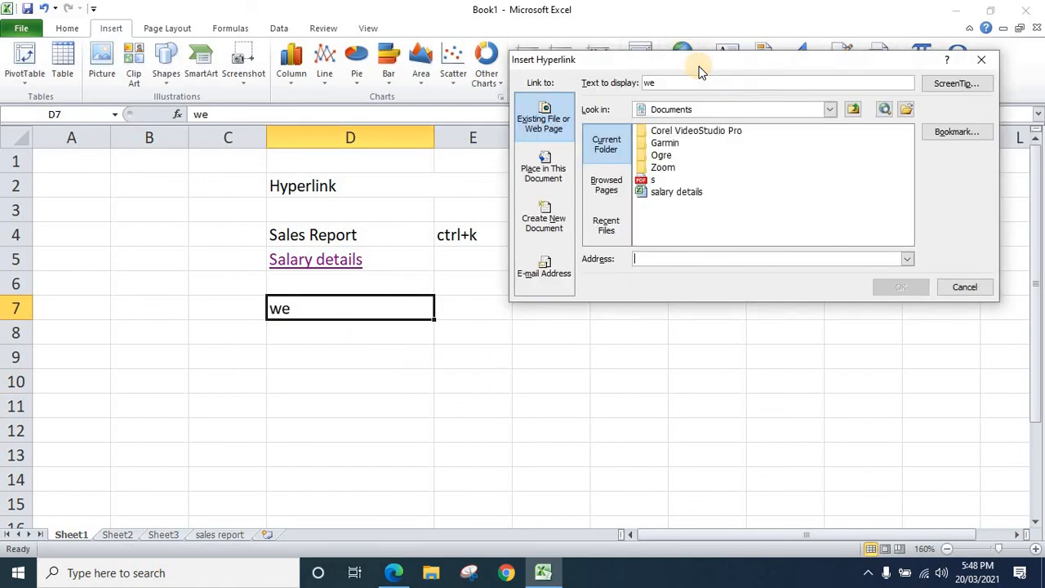
pyautogui.click(553, 231)
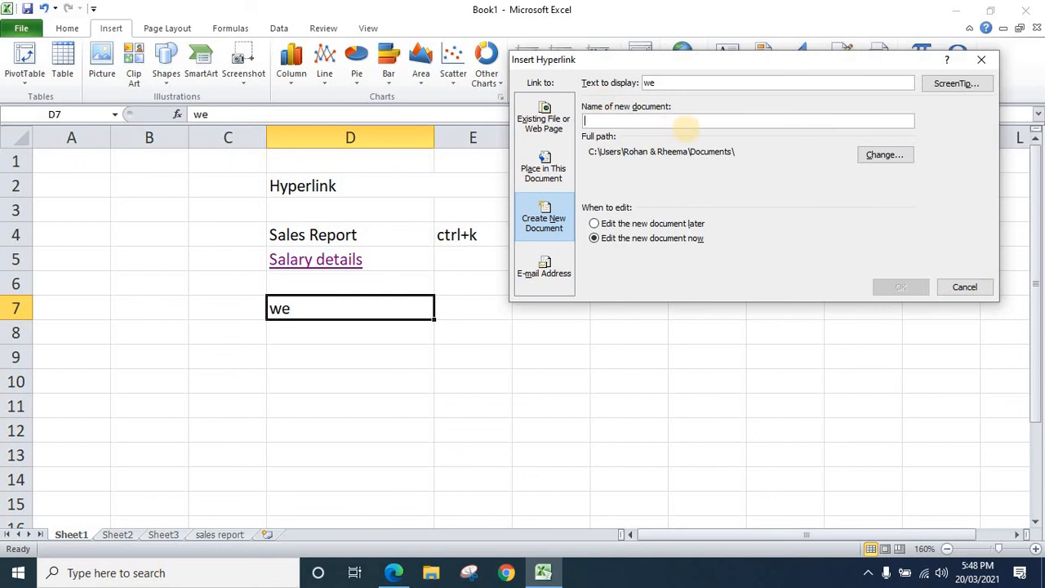
pyautogui.write('hh')
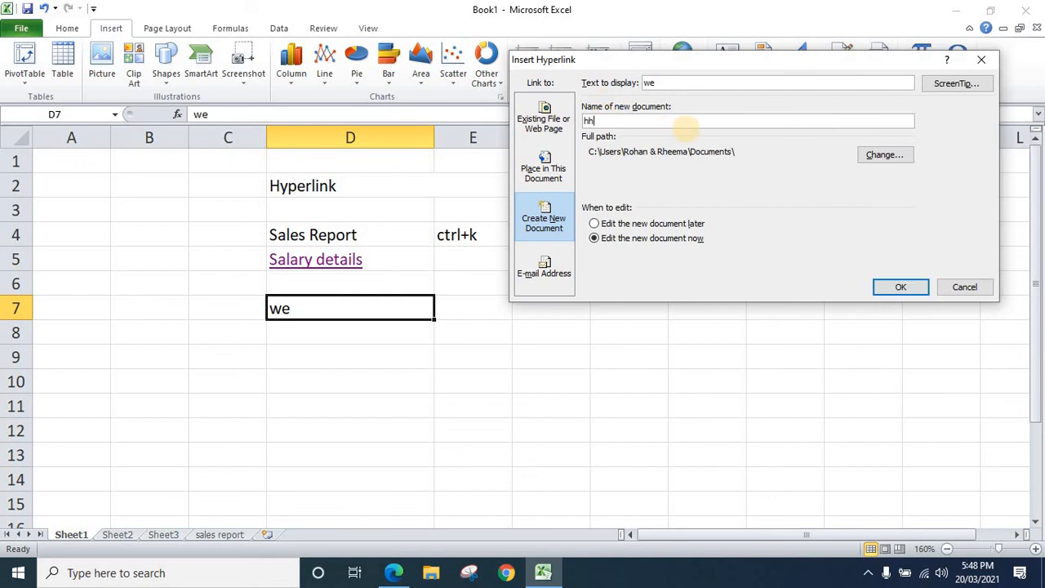
pyautogui.click(900, 288)
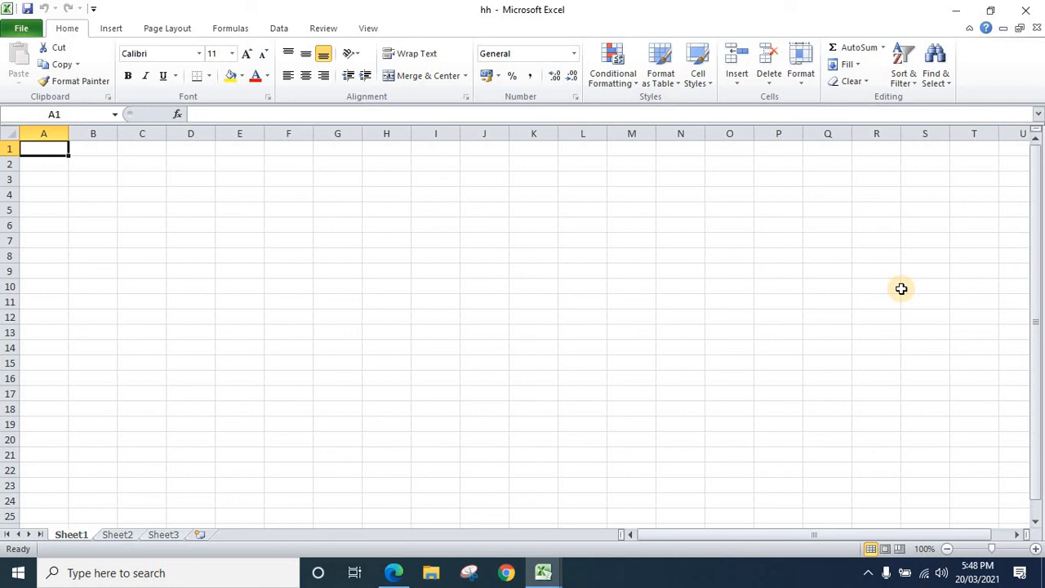
pyautogui.click(1026, 10)
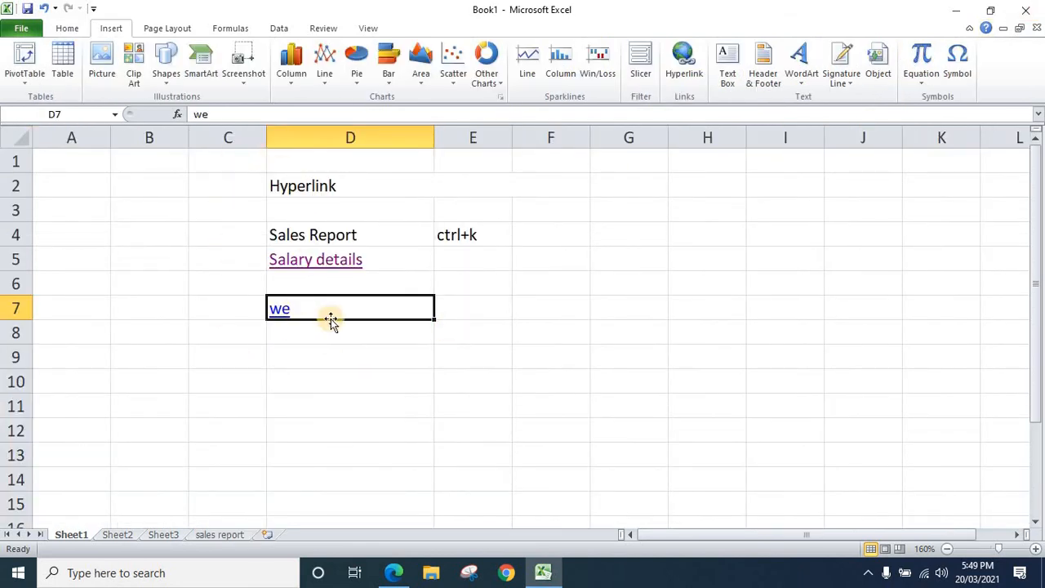
# Test the "we" link in cell D7 by following it to the hh workbook, and close that workbook
pyautogui.click(277, 312)
pyautogui.click(574, 345)
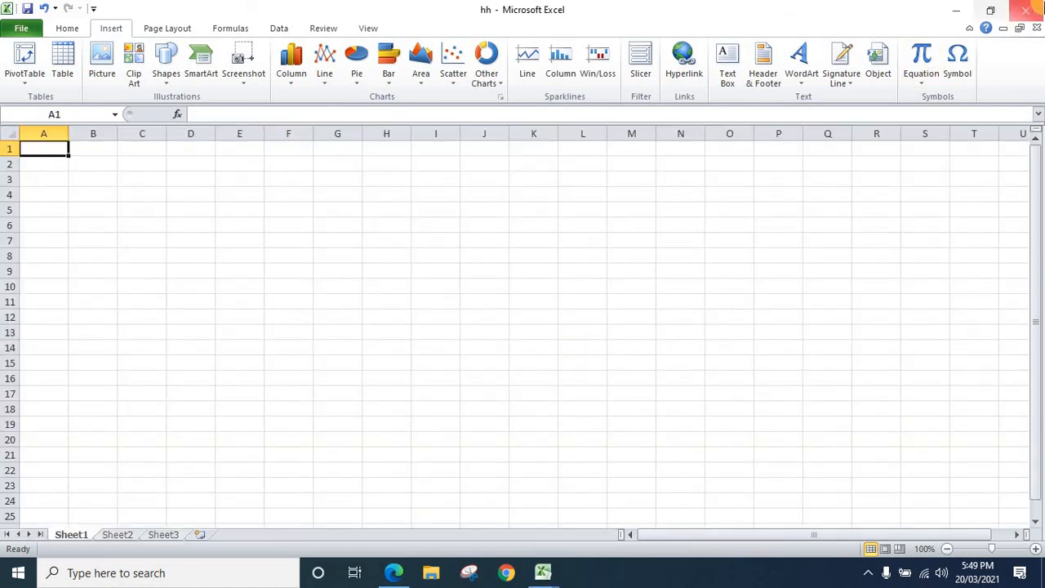
pyautogui.click(1031, 13)
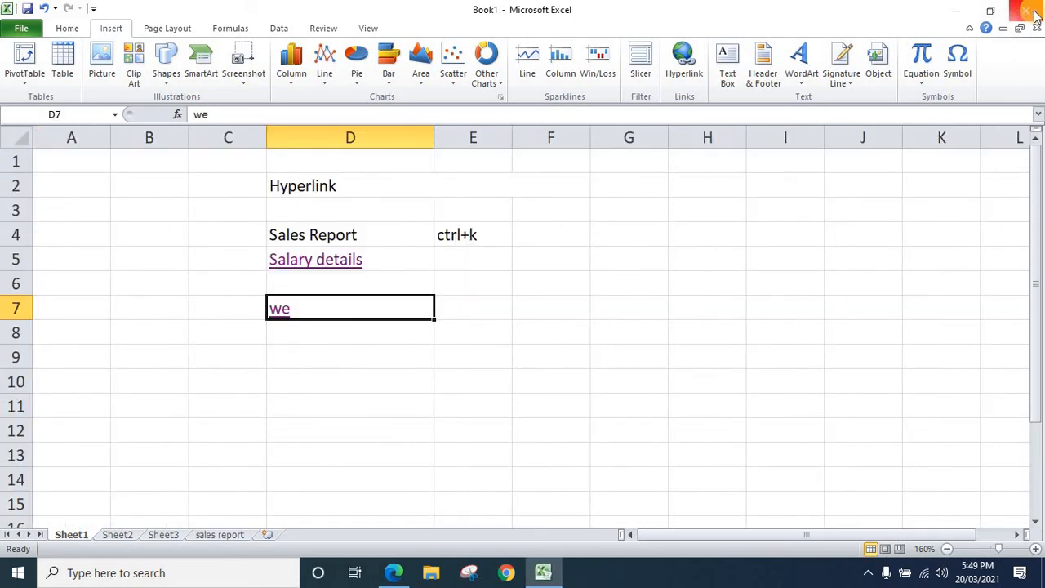